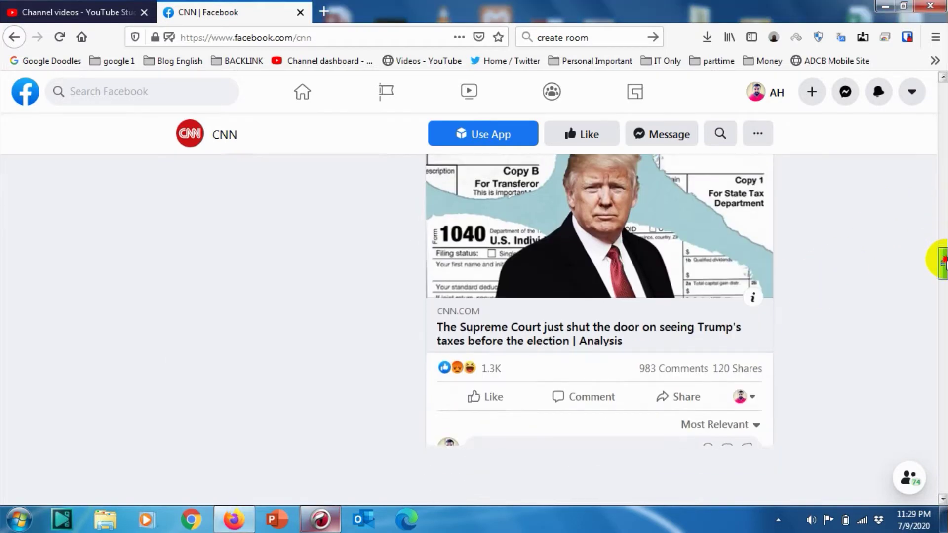
mouse_move(931, 201)
mouse_down()
mouse_move(940, 197)
mouse_move(930, 185)
mouse_up()
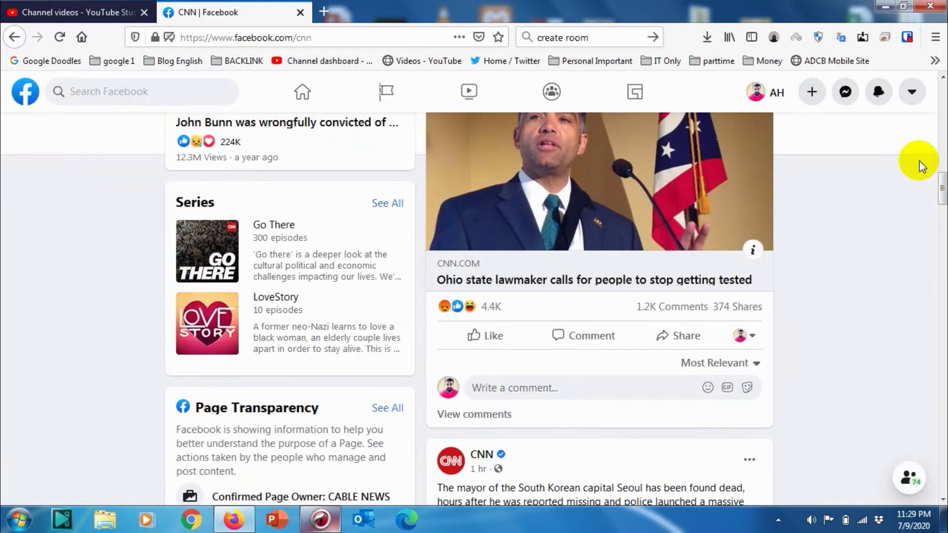
Step: Turn on the Dark Mode toggle in the account menu so Facebook shows the dark theme
click(916, 95)
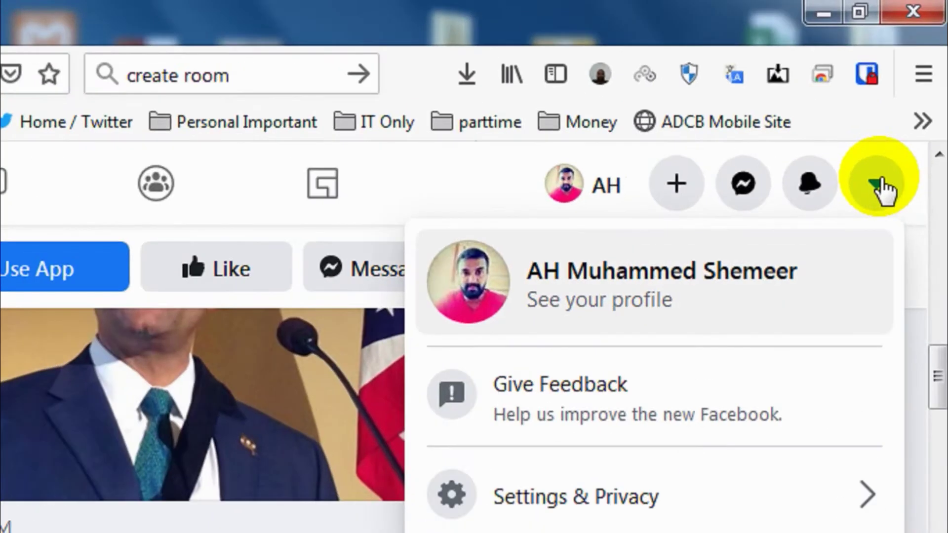
click(879, 188)
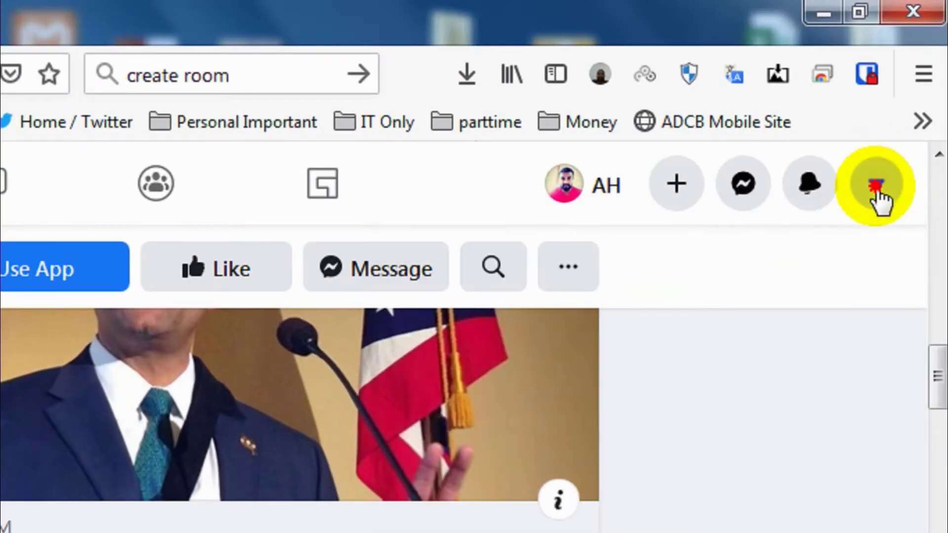
click(879, 188)
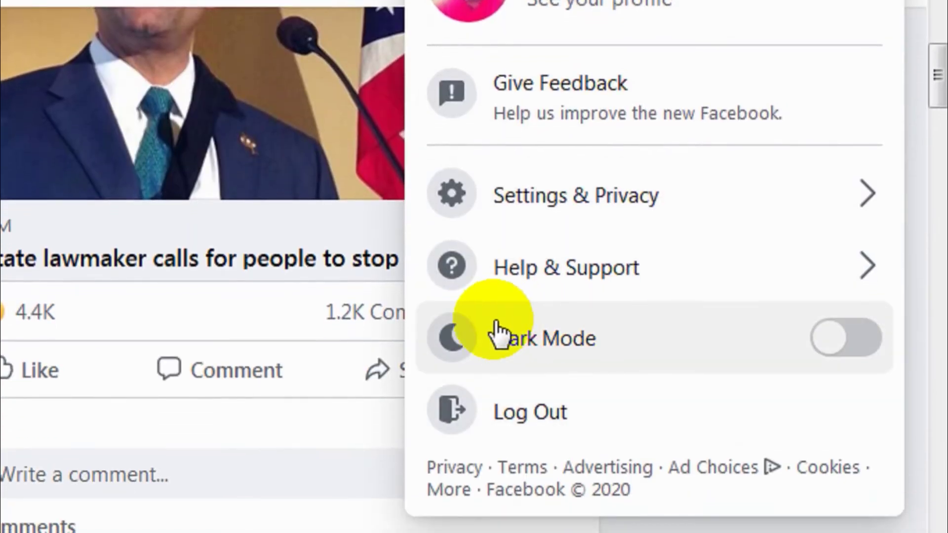
click(863, 342)
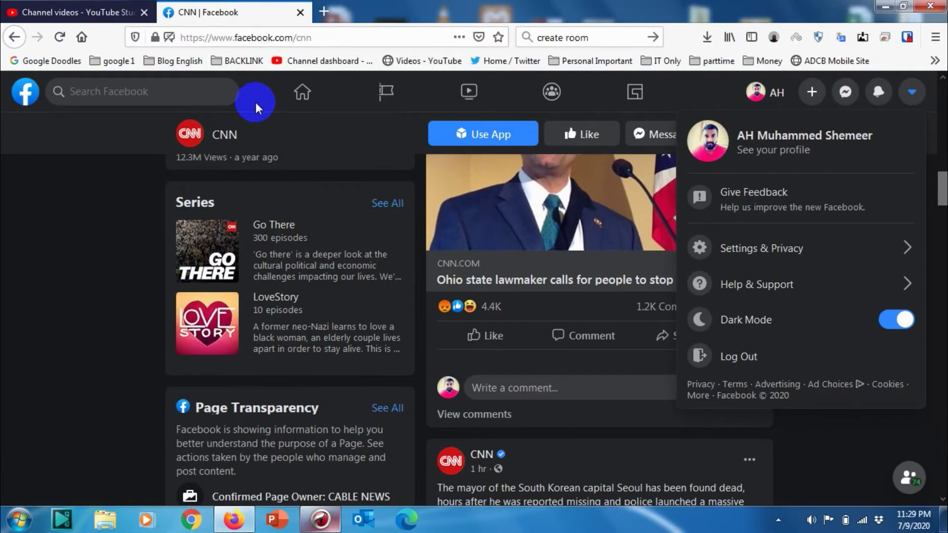
scroll(486, 310, down, 3)
scroll(486, 309, down, 3)
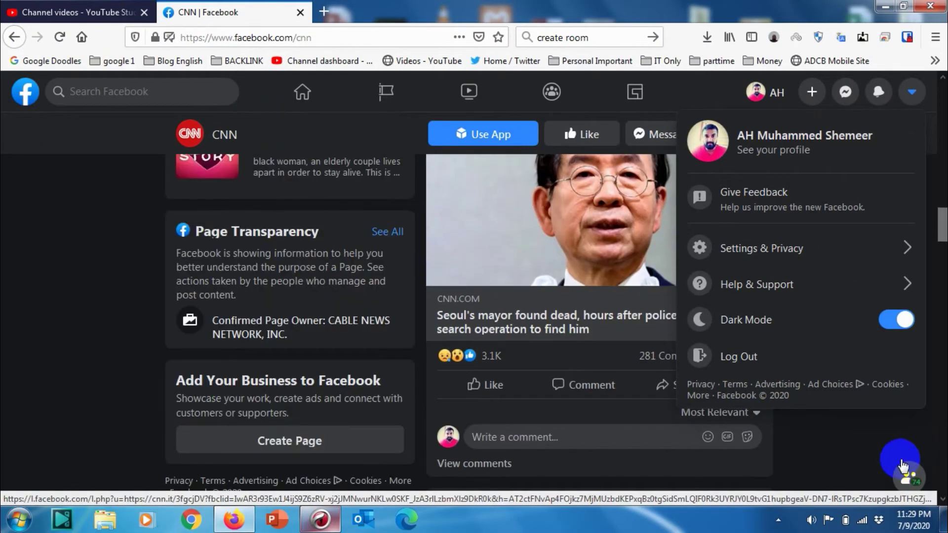
Step: Dismiss the account menu and play the John Bunn video from the CNN page's Videos section
click(899, 465)
scroll(656, 406, down, 3)
scroll(569, 350, down, 3)
scroll(568, 351, down, 1)
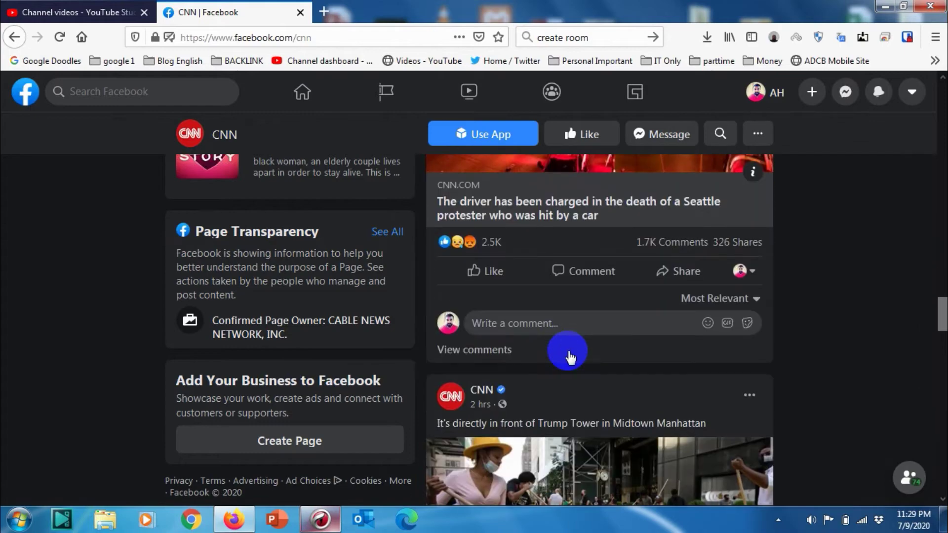
scroll(570, 358, down, 3)
scroll(571, 358, down, 3)
scroll(570, 358, down, 2)
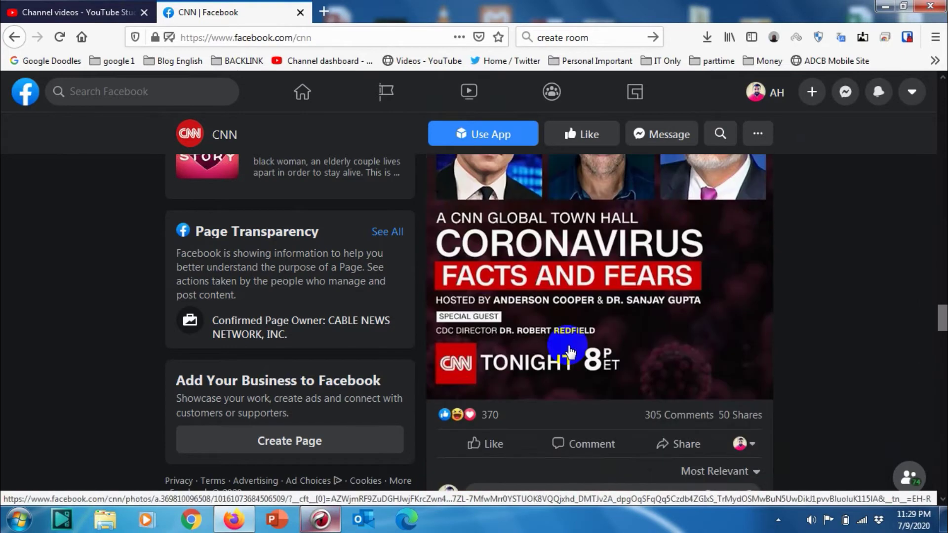
scroll(570, 358, down, 3)
scroll(570, 345, down, 4)
scroll(567, 345, down, 2)
scroll(567, 353, up, 4)
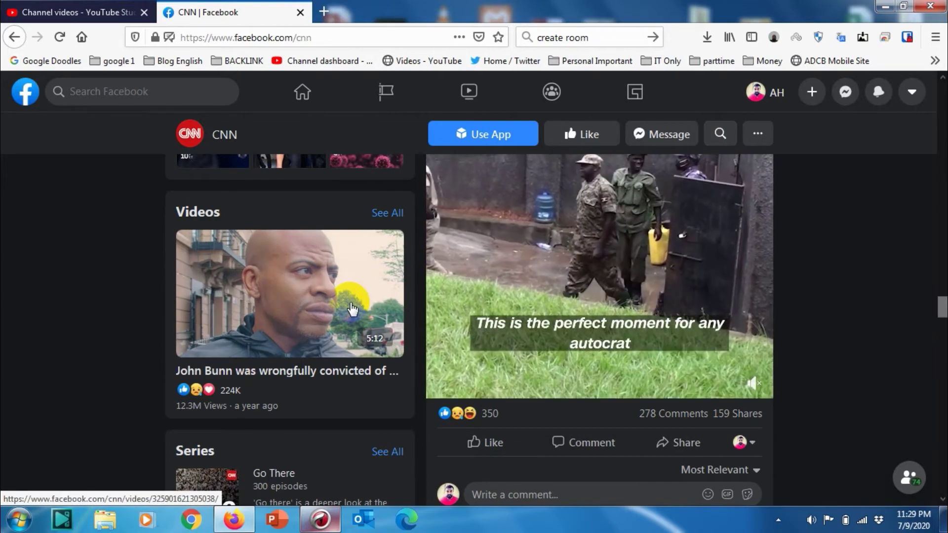
click(352, 310)
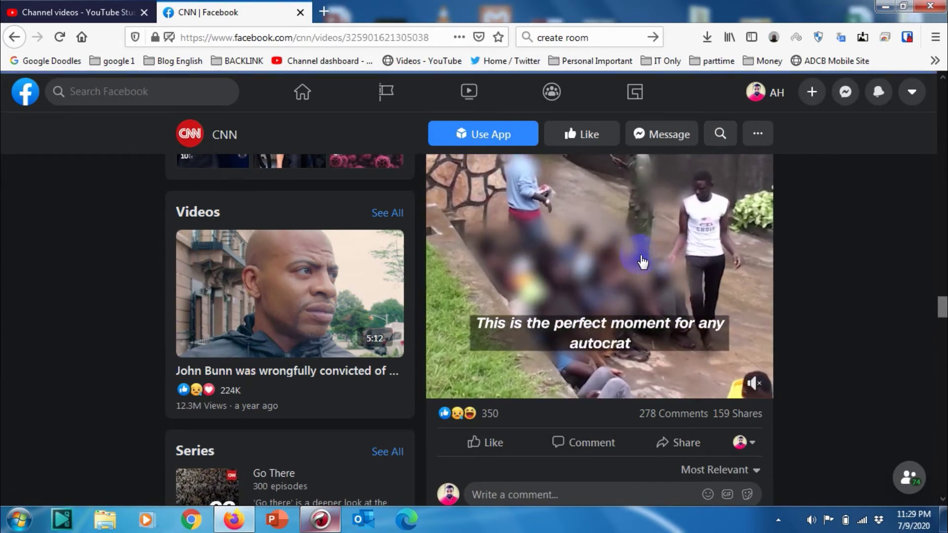
scroll(642, 262, down, 5)
scroll(642, 263, down, 3)
Step: Switch Dark Mode off from the account menu while the John Bunn video is open
click(912, 92)
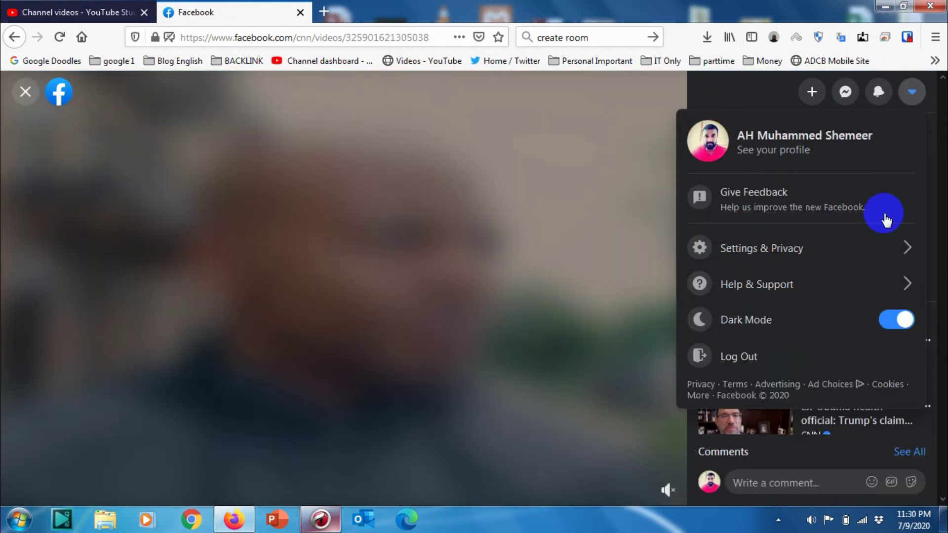
click(893, 318)
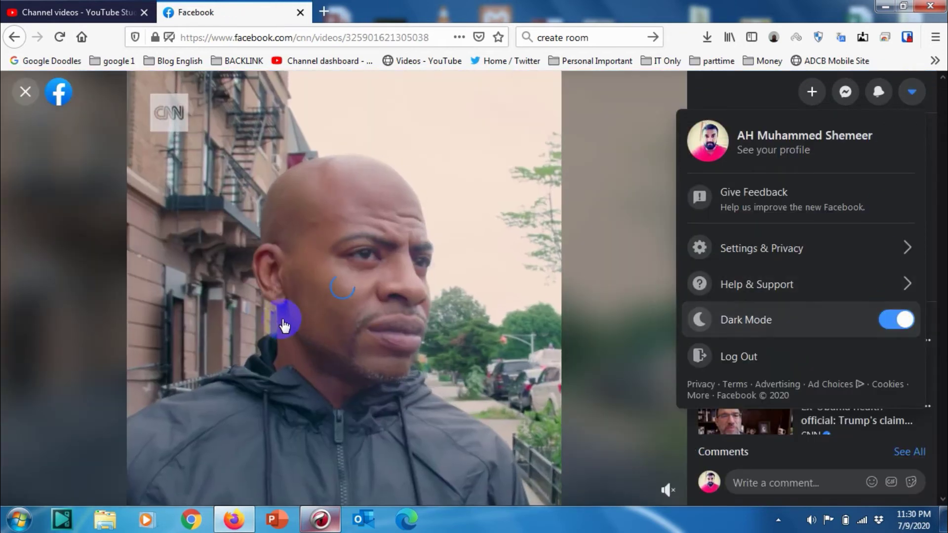
click(910, 320)
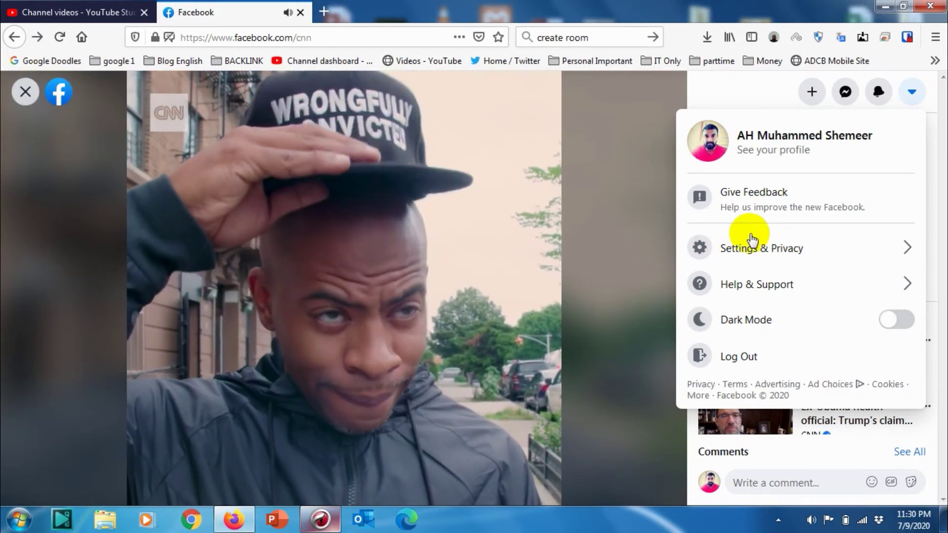
Step: Leave the video viewer and return to the CNN page
click(25, 94)
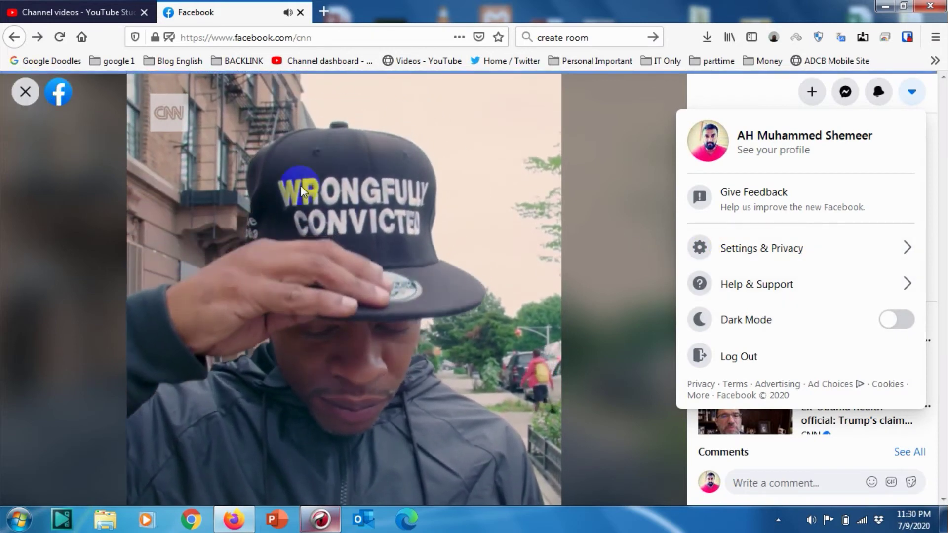
click(25, 91)
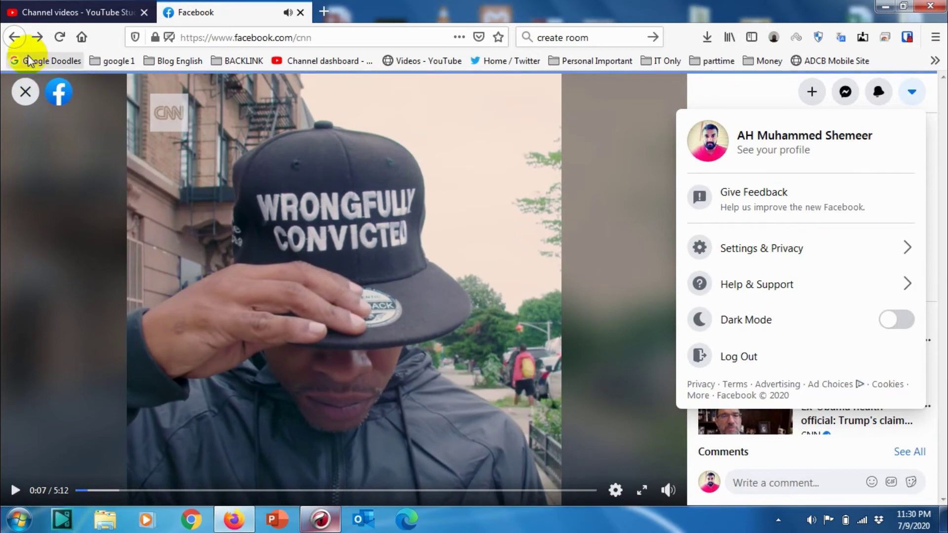
scroll(740, 252, down, 5)
scroll(727, 276, down, 5)
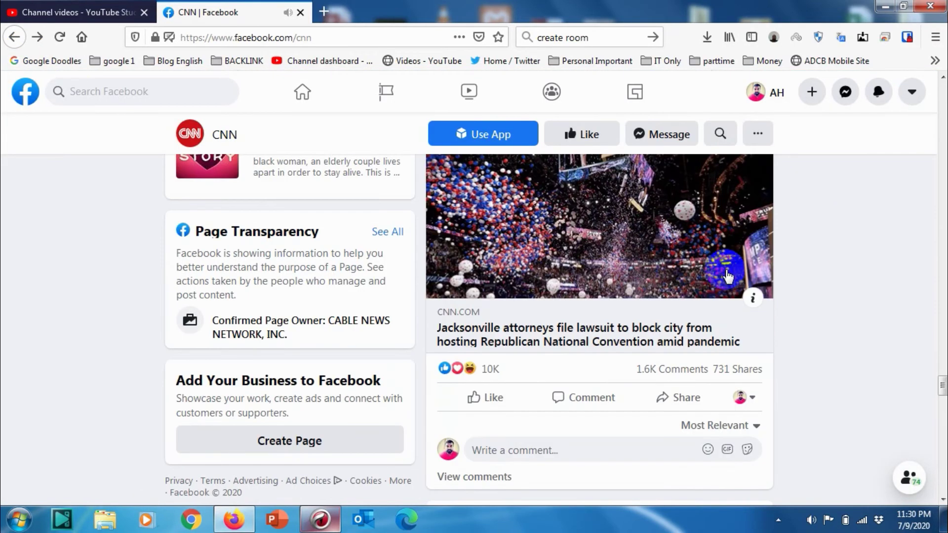
scroll(815, 223, down, 5)
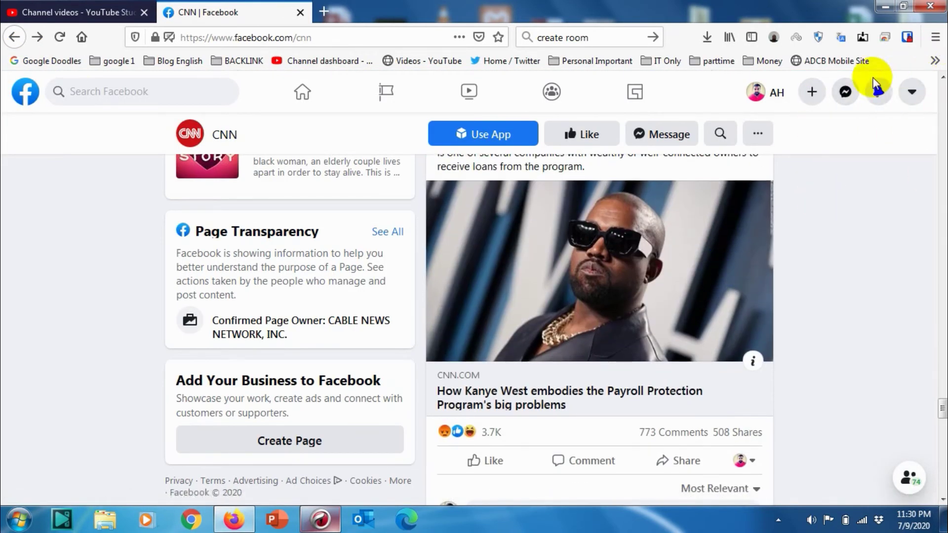
Step: Switch Dark Mode back on from the account menu on the CNN page
click(921, 92)
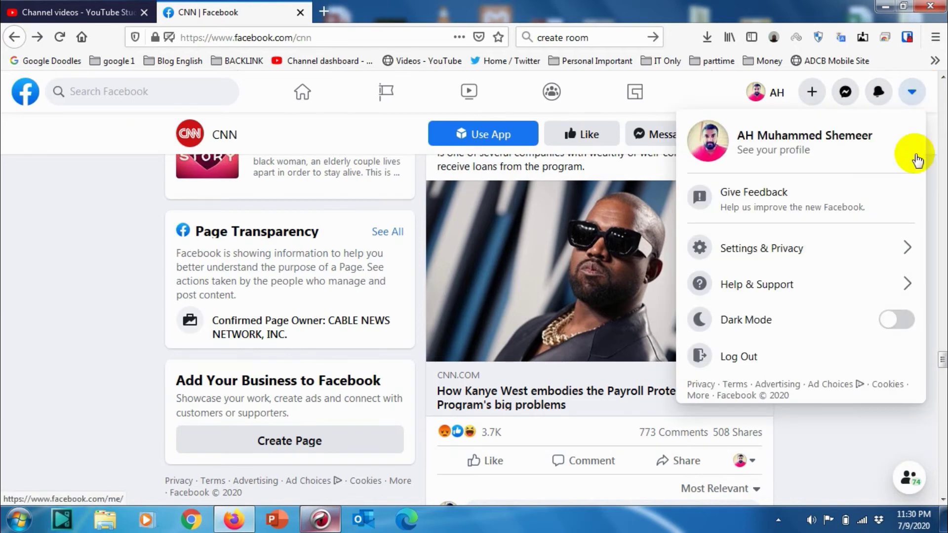
click(902, 319)
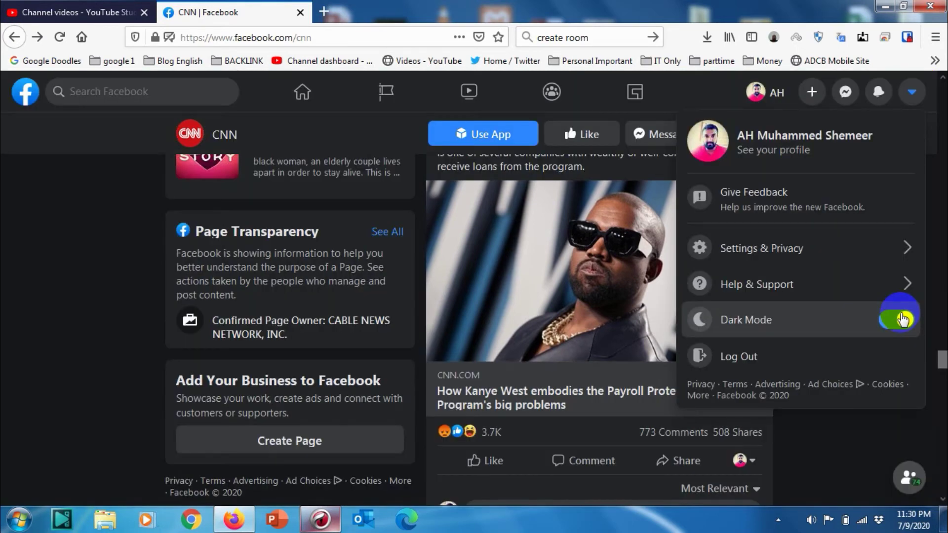